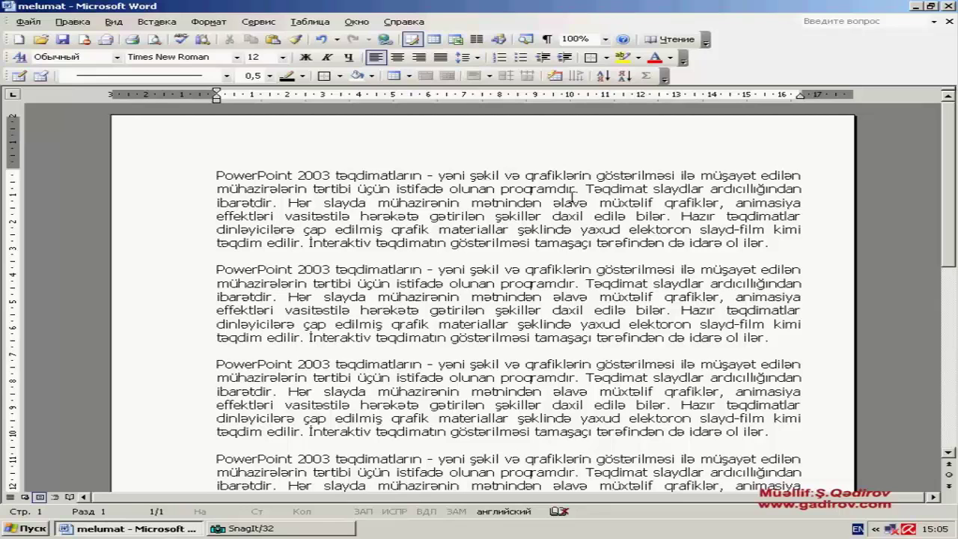
- Place the insertion point in the first paragraph and switch the document to Normal view
{"action": "left_click", "coordinate": [113, 22]}
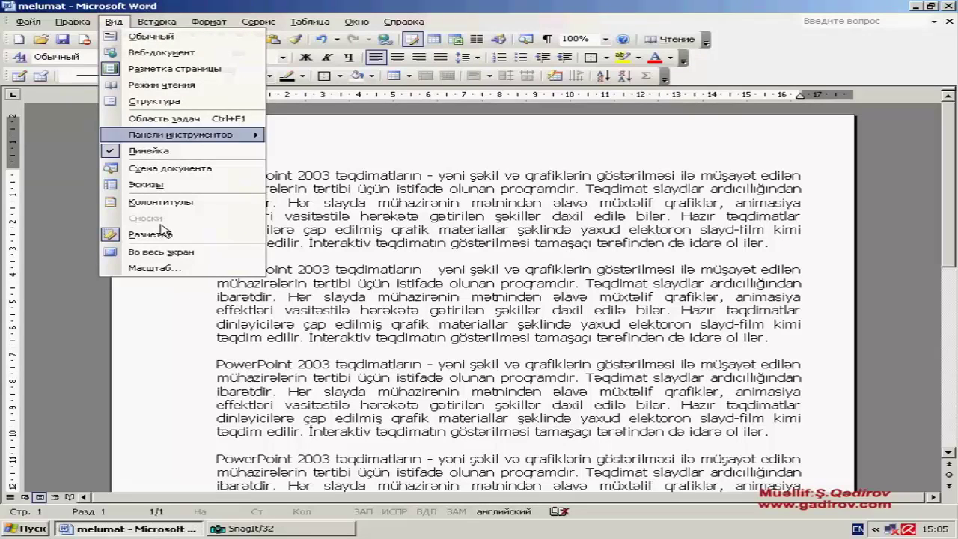
{"action": "left_click", "coordinate": [172, 368]}
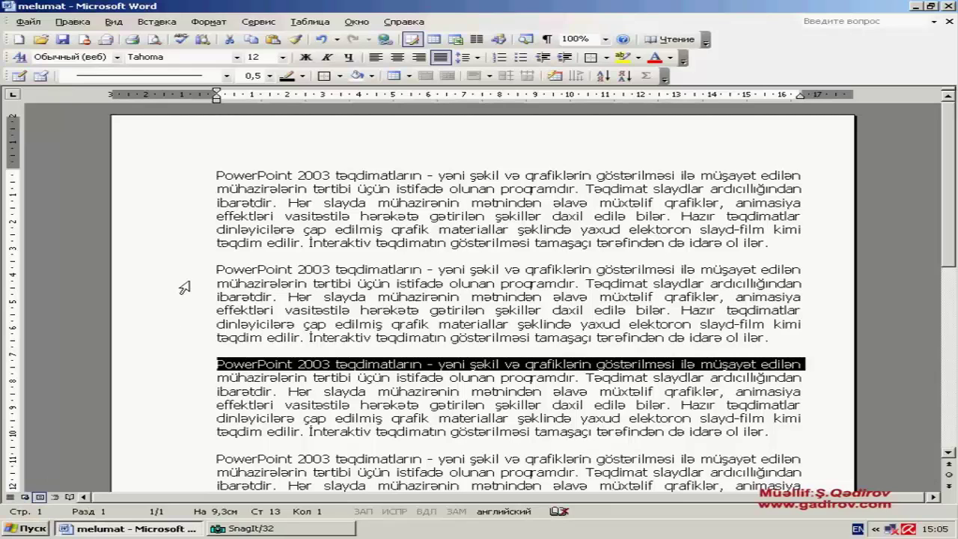
{"action": "left_click", "coordinate": [247, 170]}
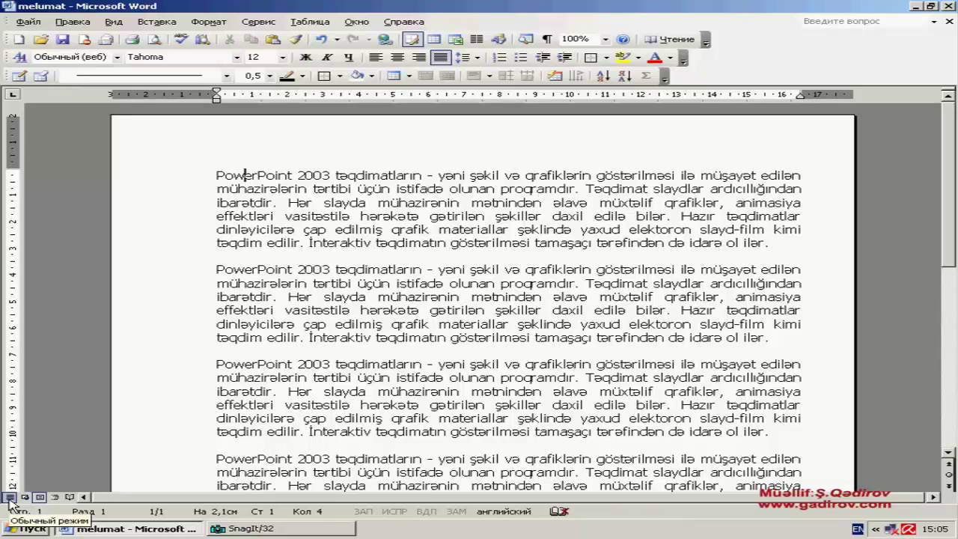
{"action": "left_click", "coordinate": [10, 499]}
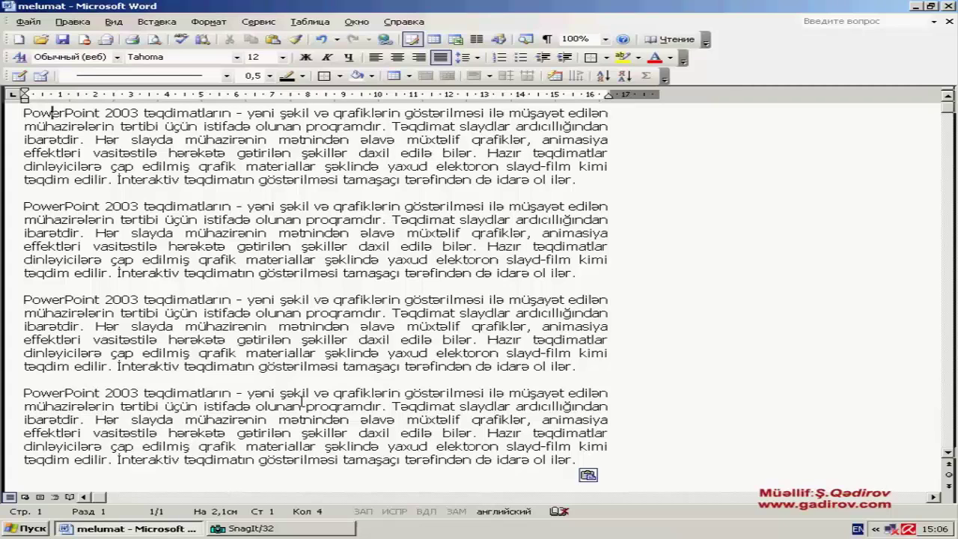
- Return the document to Print Layout, then switch it to Web Layout view
{"action": "left_click", "coordinate": [113, 22]}
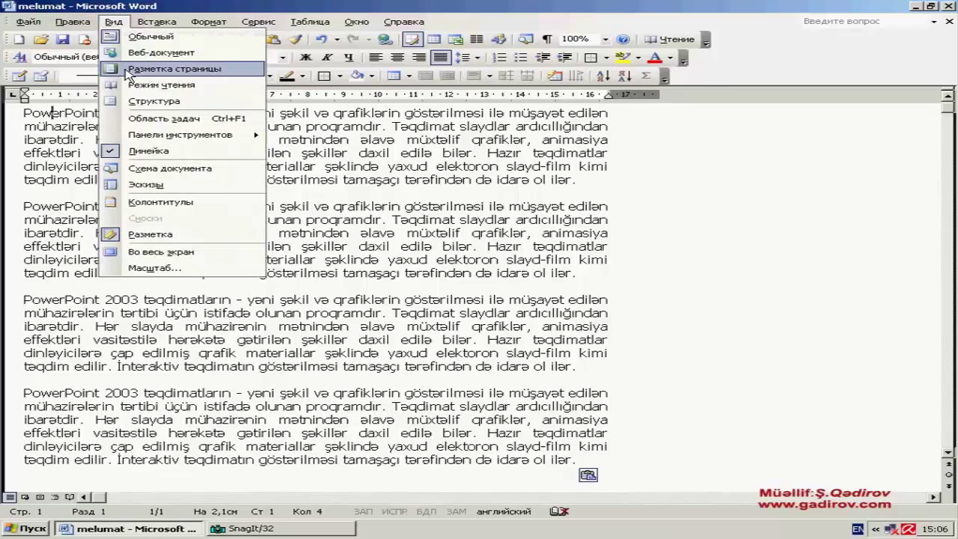
{"action": "left_click", "coordinate": [174, 68]}
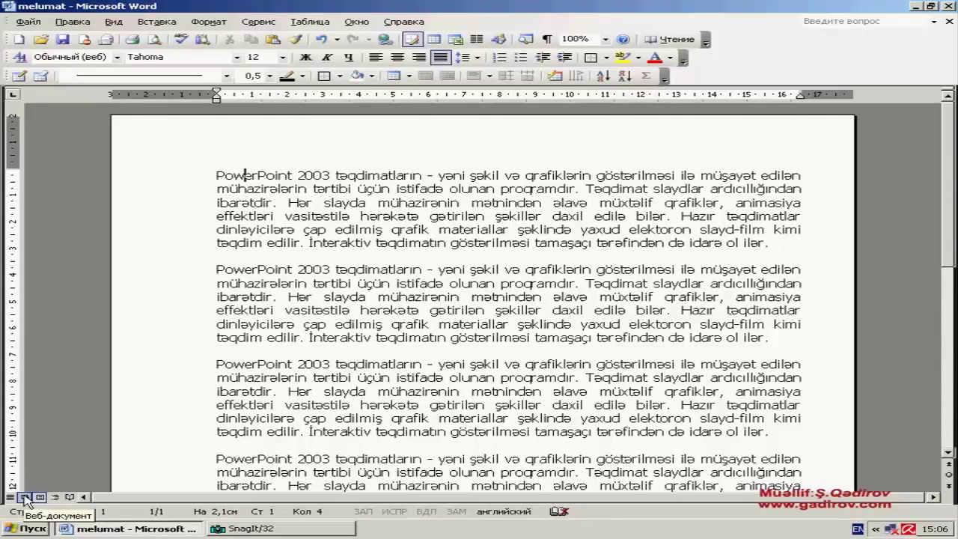
{"action": "left_click", "coordinate": [25, 498]}
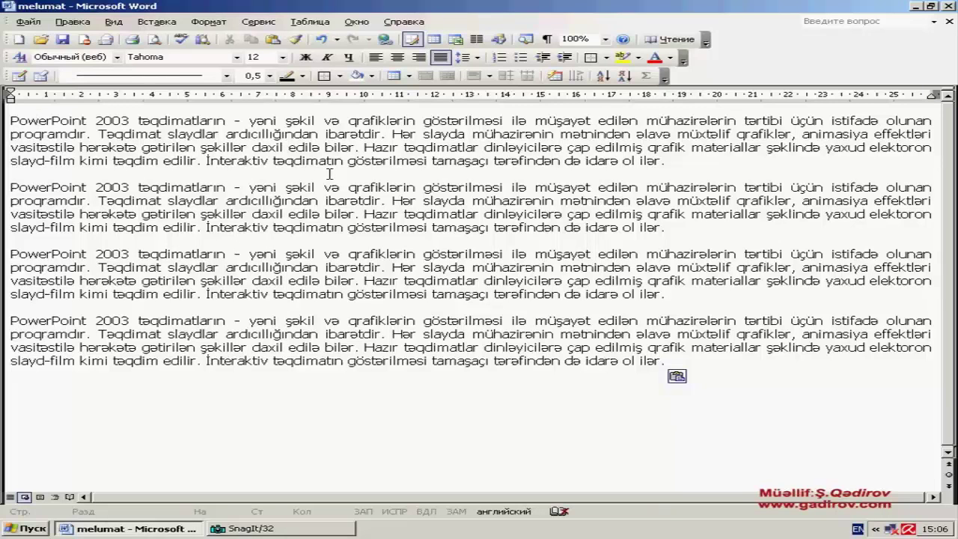
{"action": "left_click", "coordinate": [113, 21]}
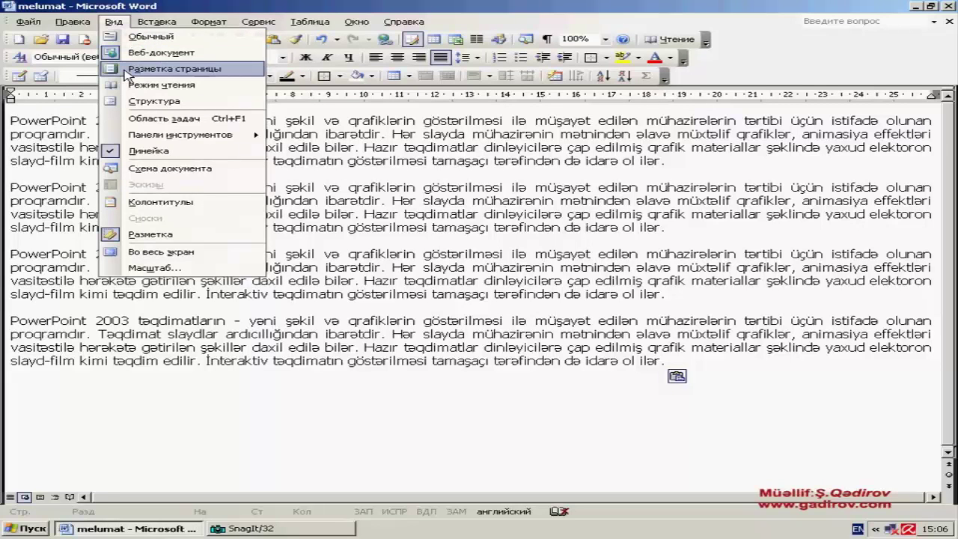
- Choose View > Print Layout (Разметка страницы) to show the page with margins again
{"action": "left_click", "coordinate": [128, 69]}
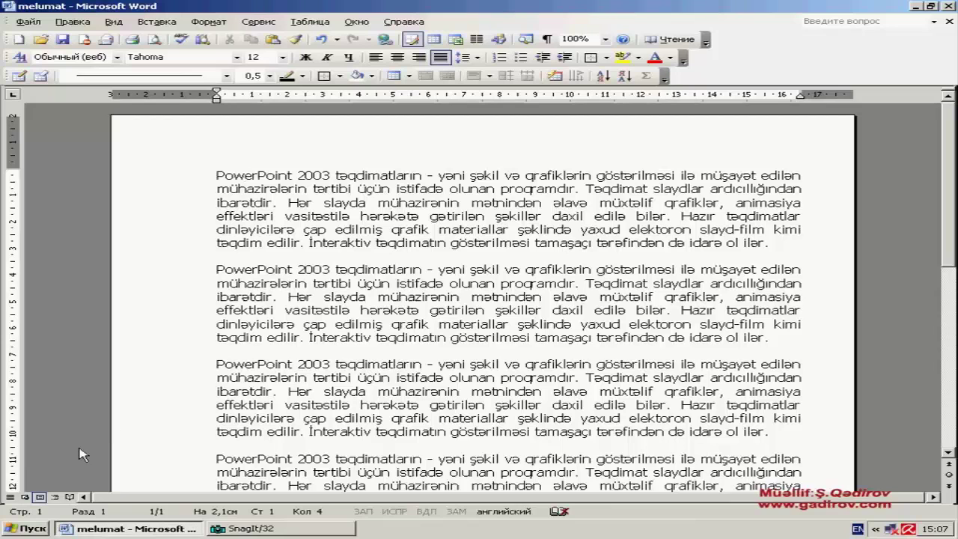
- Switch to Outline view and select each of the four paragraph outline items in turn
{"action": "left_click", "coordinate": [54, 498]}
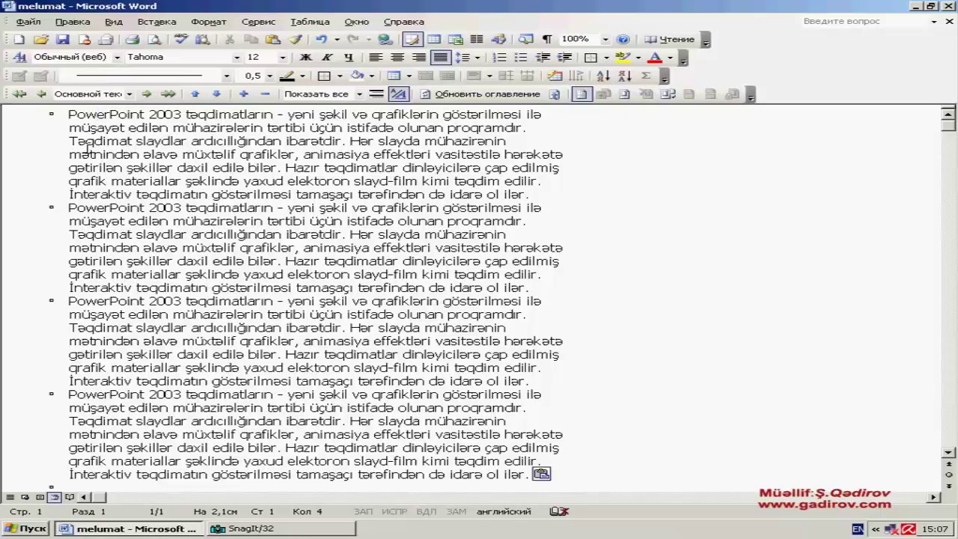
{"action": "left_click", "coordinate": [50, 113]}
{"action": "left_click", "coordinate": [50, 206]}
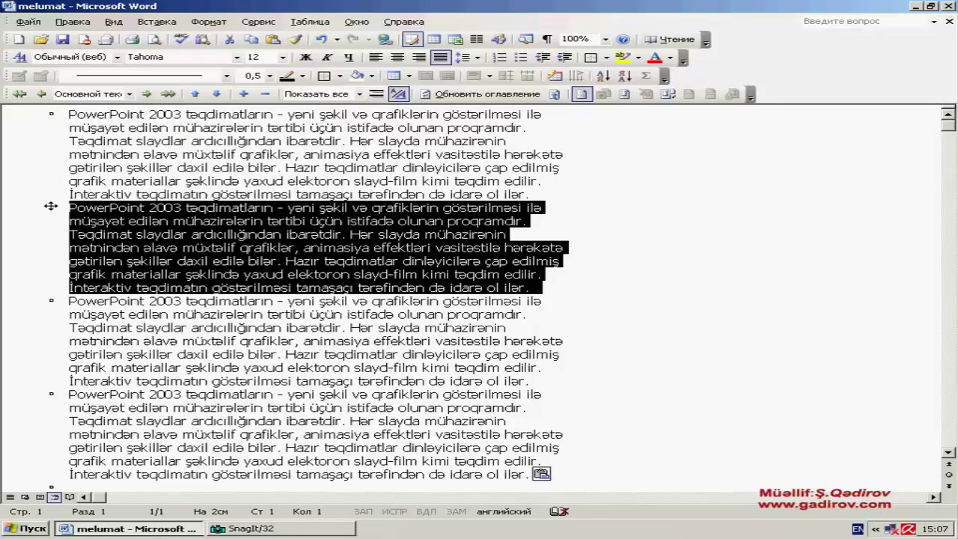
{"action": "left_click", "coordinate": [51, 300]}
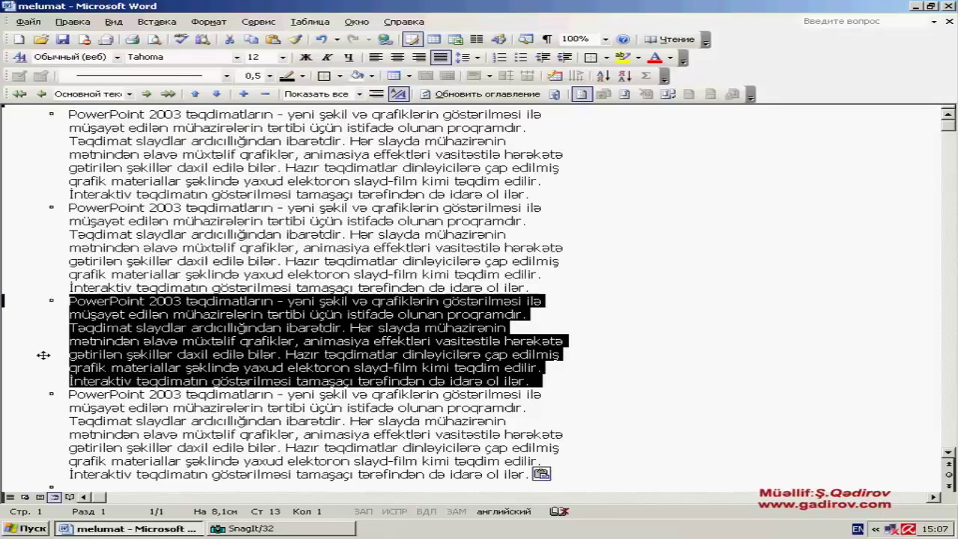
{"action": "left_click", "coordinate": [49, 393]}
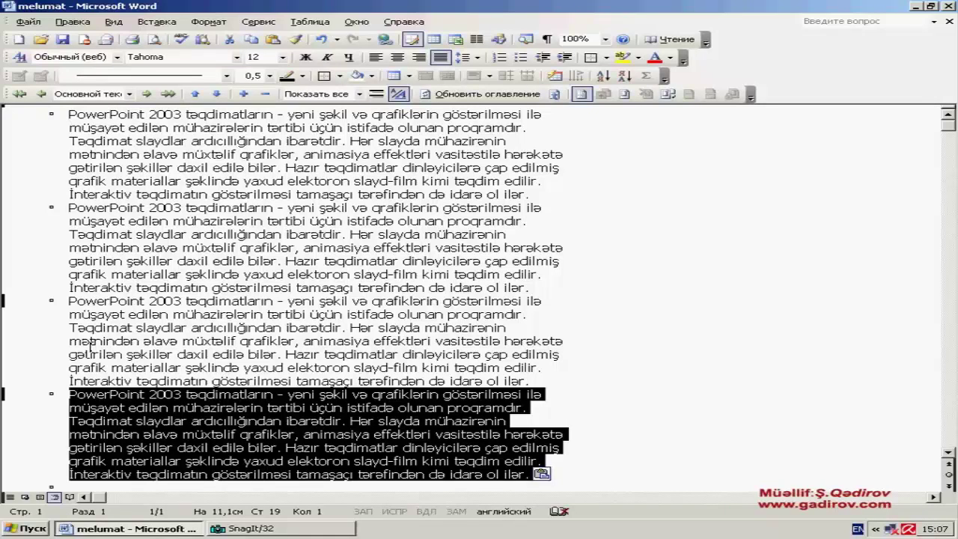
{"action": "left_click", "coordinate": [114, 22]}
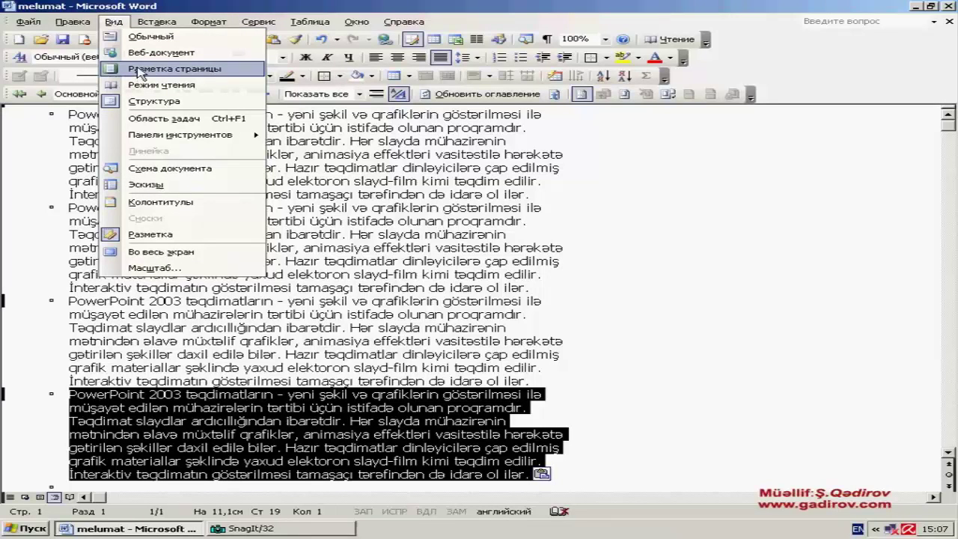
- Go to Print Layout, then choose Reading Layout (Режим чтения) from the View menu
{"action": "left_click", "coordinate": [139, 70]}
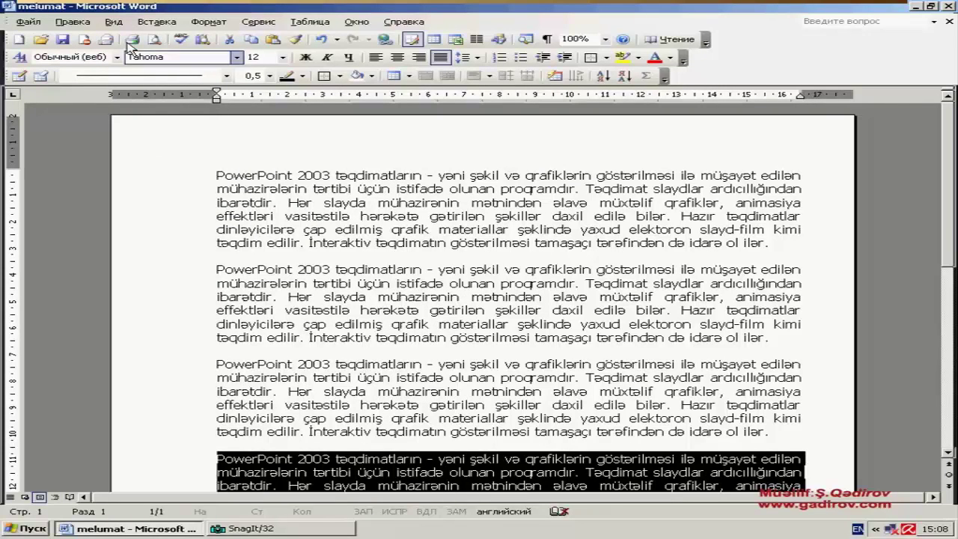
{"action": "left_click", "coordinate": [113, 22]}
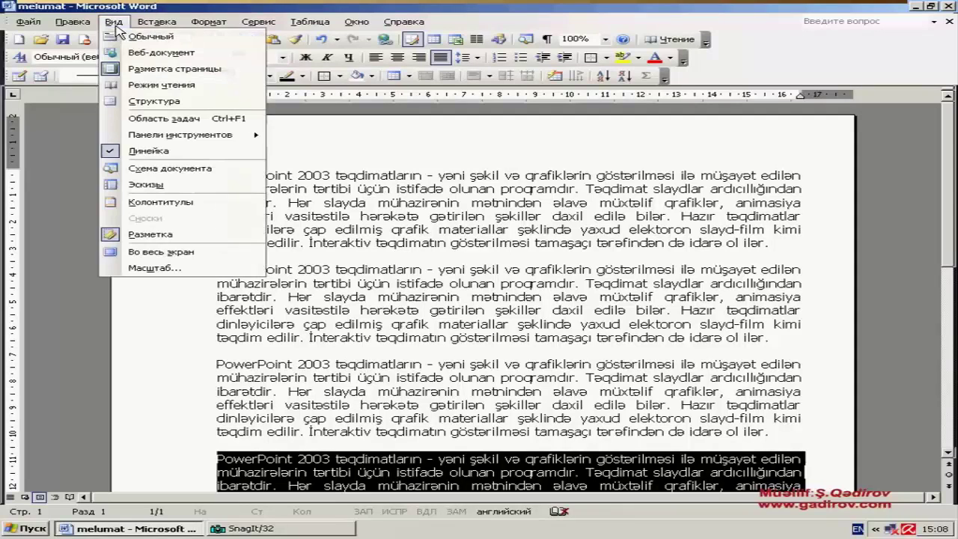
{"action": "left_click", "coordinate": [164, 87]}
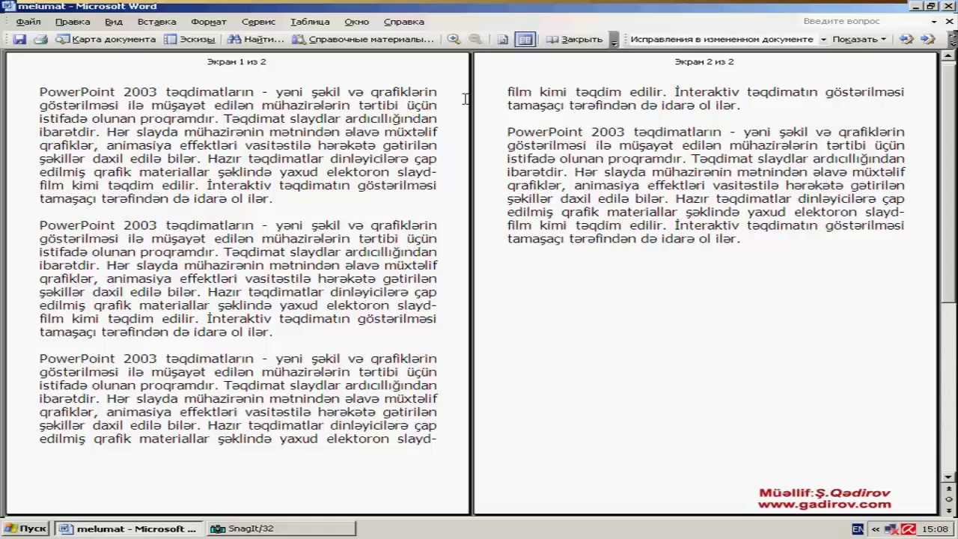
- Close Reading Layout with its Закрыть button to return to Print Layout
{"action": "left_click", "coordinate": [577, 42]}
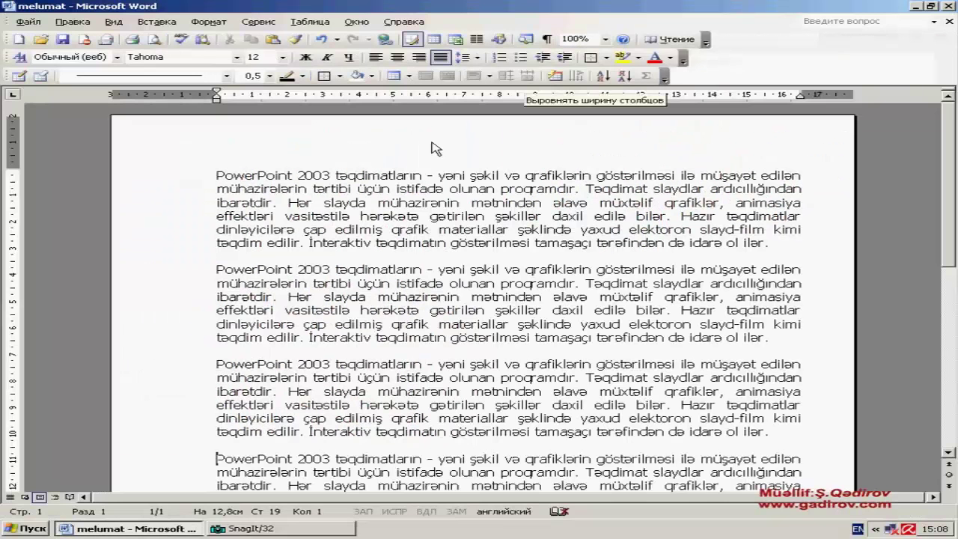